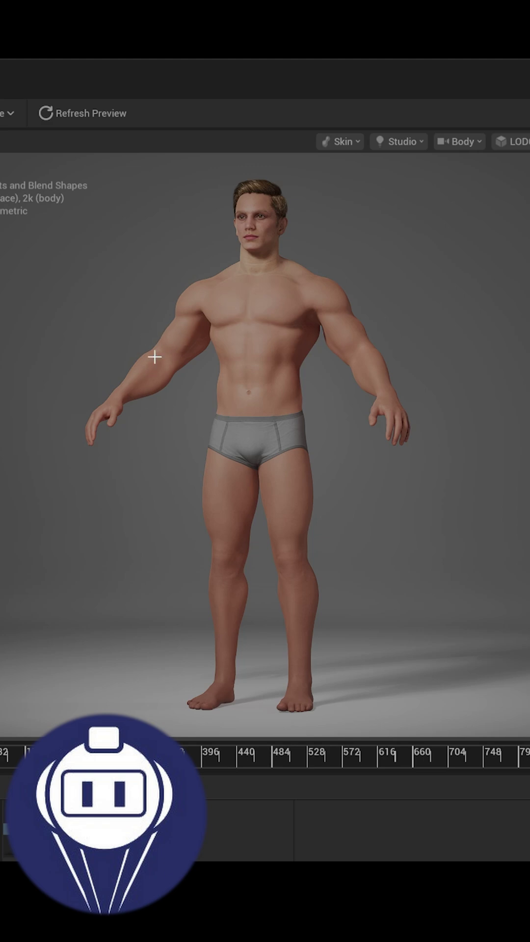
- Orbit the camera around the animating character from high, left three-quarter, low, side and front angles
{"action": "mouse_move", "coordinate": [155, 357]}
{"action": "left_mouse_down"}
{"action": "mouse_move", "coordinate": [159, 372]}
{"action": "mouse_move", "coordinate": [412, 371]}
{"action": "left_mouse_up"}
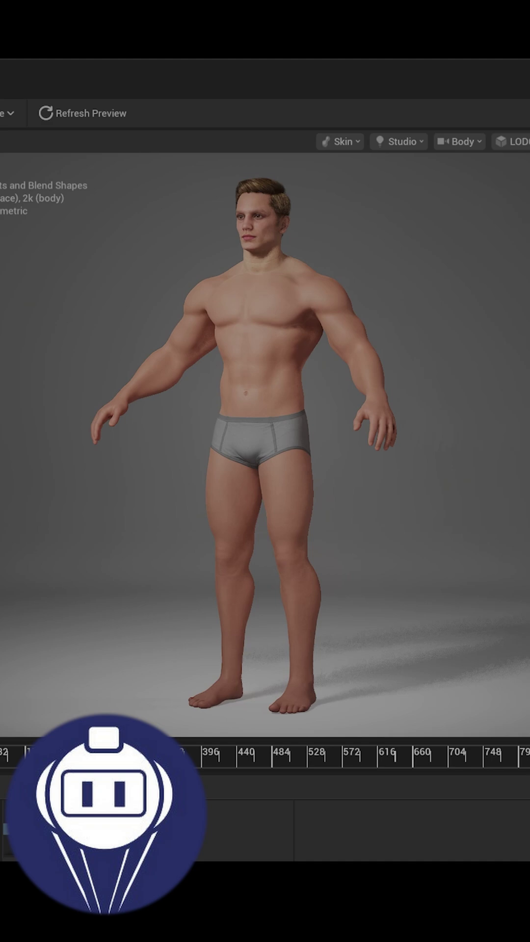
{"action": "left_click_drag", "start_coordinate": [389, 473], "coordinate": [423, 402]}
{"action": "mouse_move", "coordinate": [339, 356]}
{"action": "left_mouse_down"}
{"action": "mouse_move", "coordinate": [309, 357]}
{"action": "mouse_move", "coordinate": [353, 356]}
{"action": "left_mouse_up"}
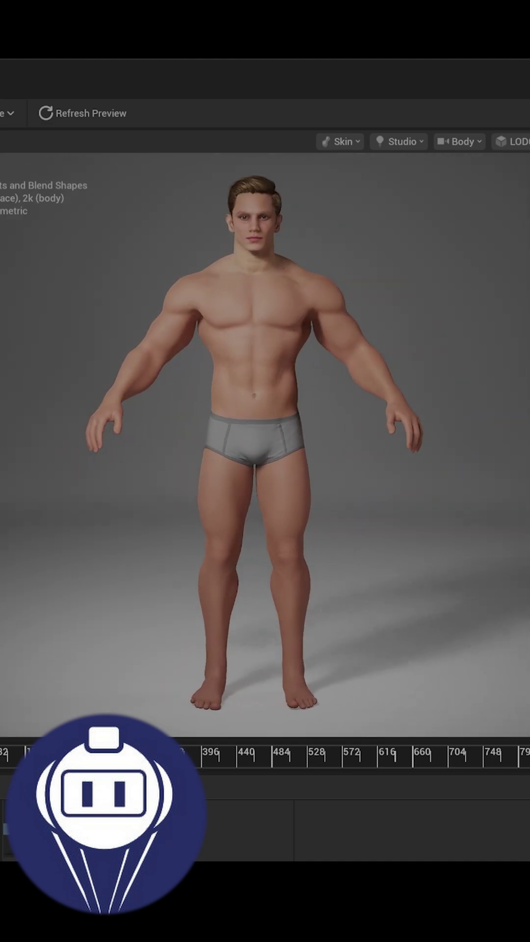
{"action": "left_click_drag", "start_coordinate": [265, 368], "coordinate": [266, 340]}
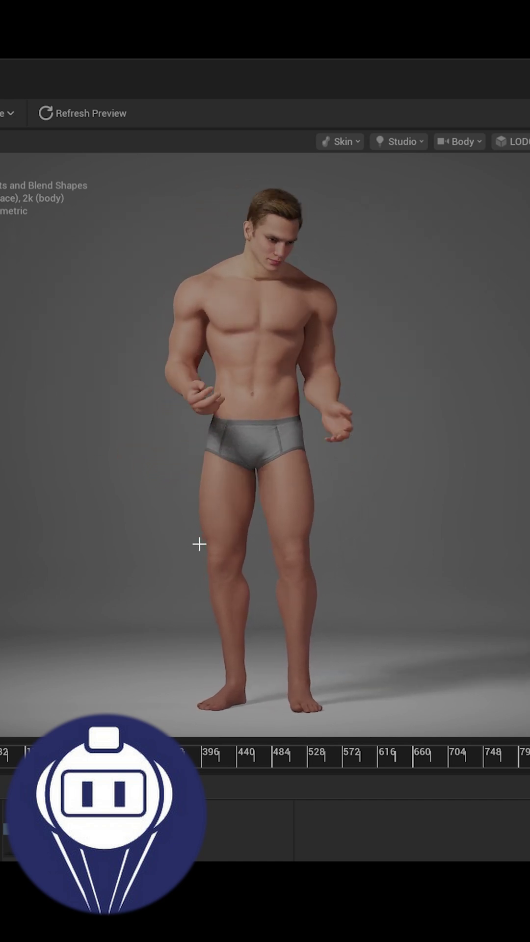
{"action": "left_click_drag", "start_coordinate": [223, 605], "coordinate": [154, 555]}
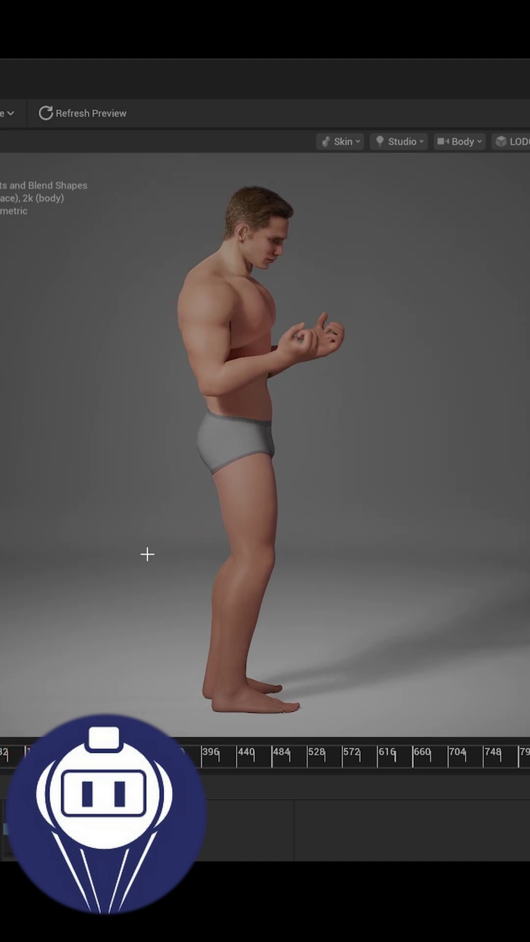
{"action": "left_click_drag", "start_coordinate": [164, 302], "coordinate": [236, 301]}
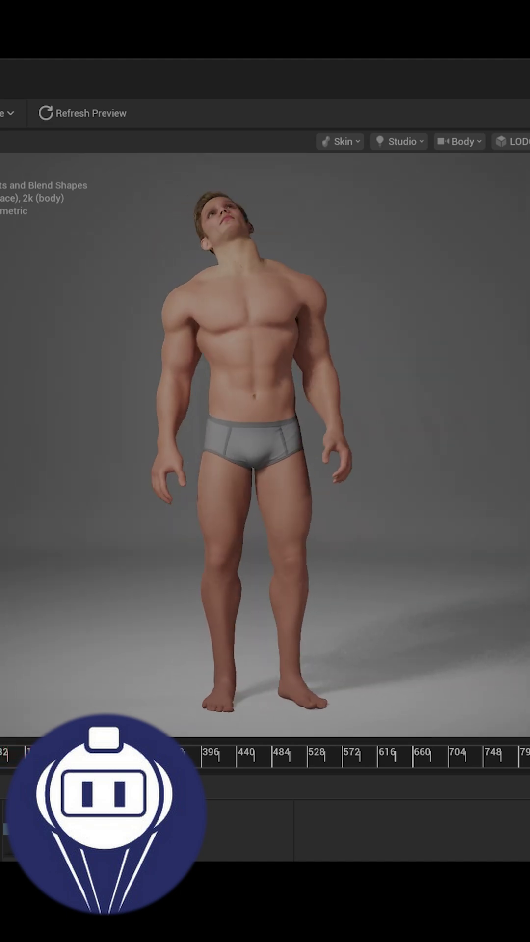